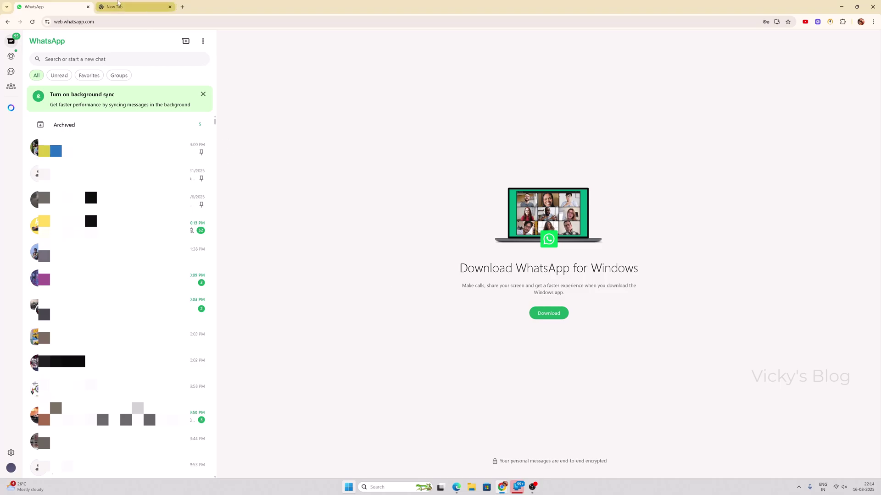
Close the extra blank New Tab beside WhatsApp Web
click(170, 7)
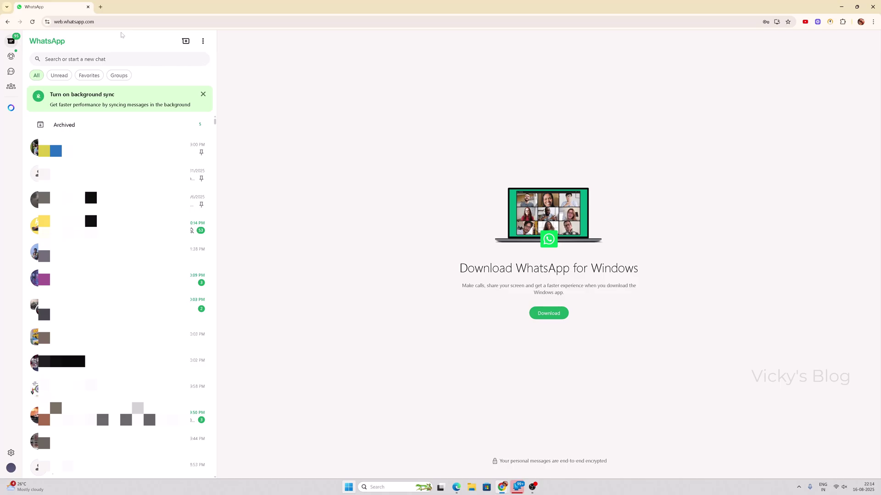
mouse_move(10, 453)
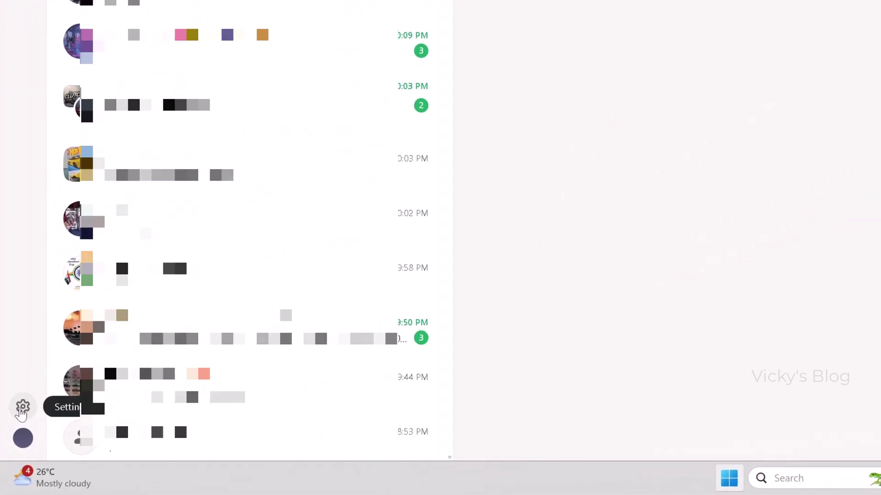
Disable the existing App lock under Privacy settings by confirming its current password
click(23, 406)
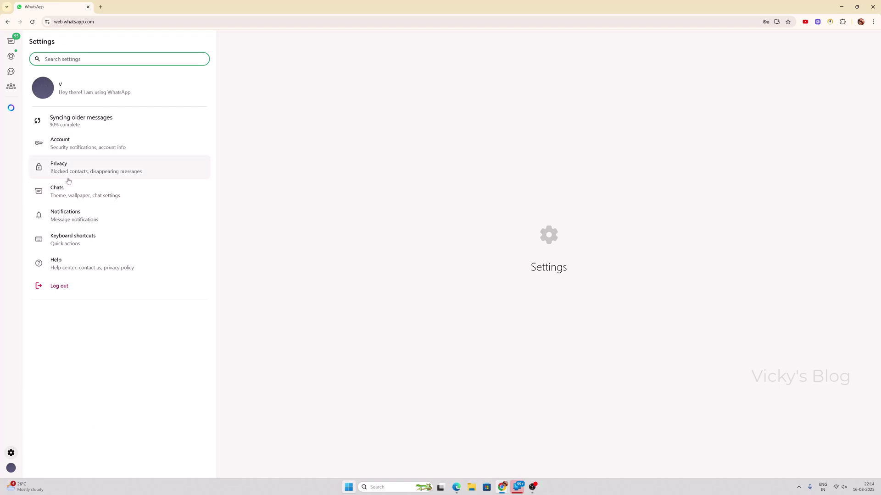
click(71, 170)
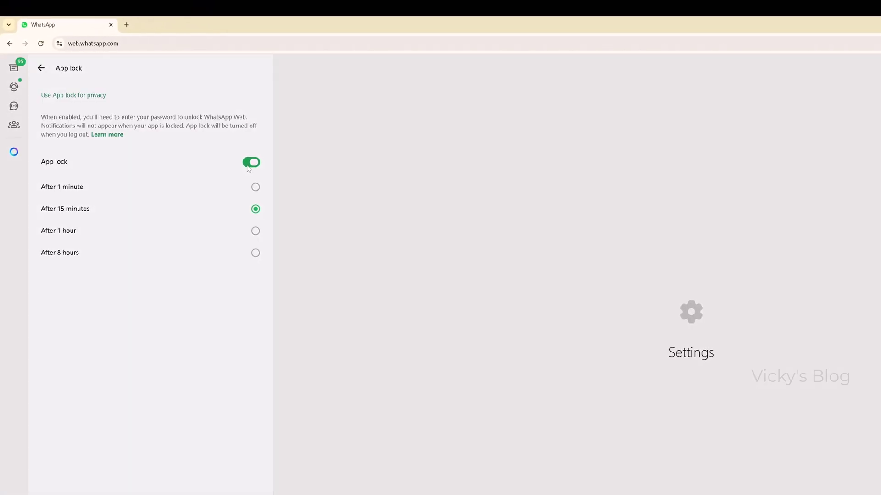
click(251, 163)
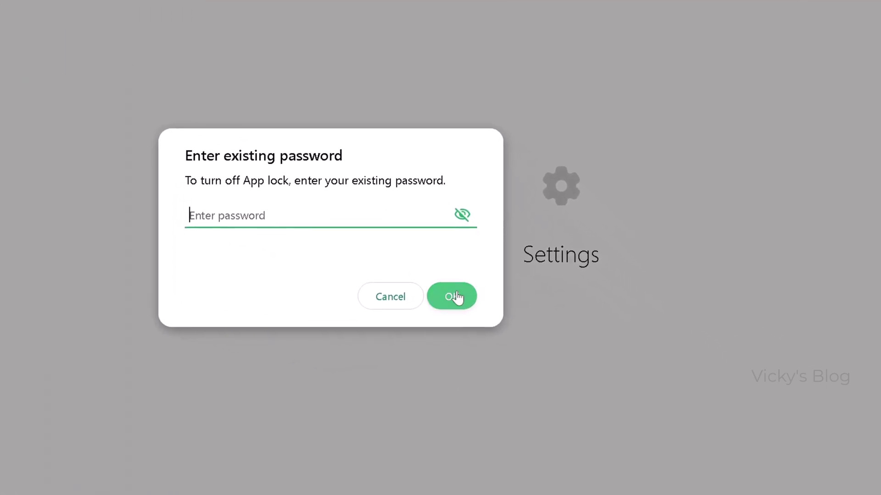
click(451, 297)
key(Return)
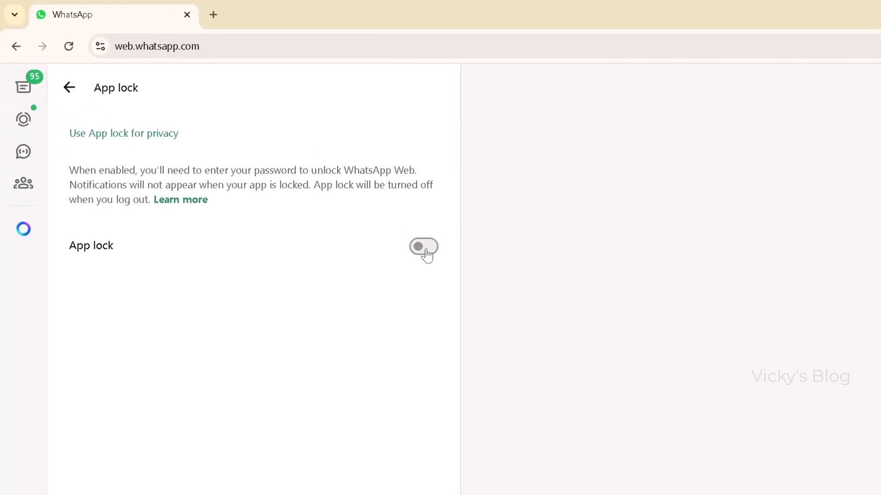
Re-enable App lock and confirm a new password entered twice
click(424, 248)
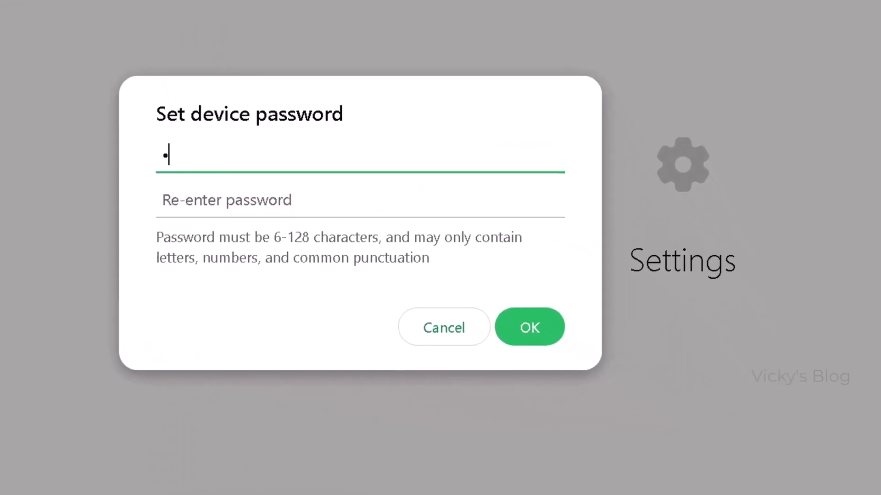
key(Tab)
click(535, 327)
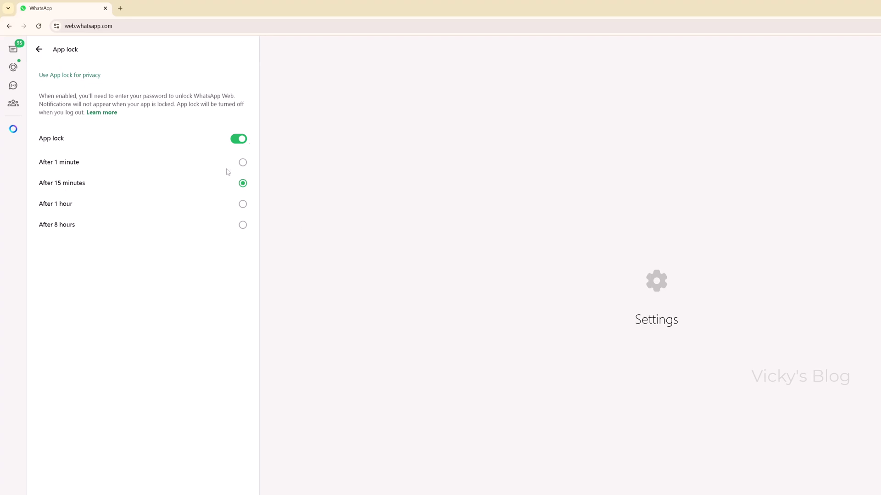
Set App lock to engage after 1 minute and return to Privacy settings
click(243, 163)
click(39, 49)
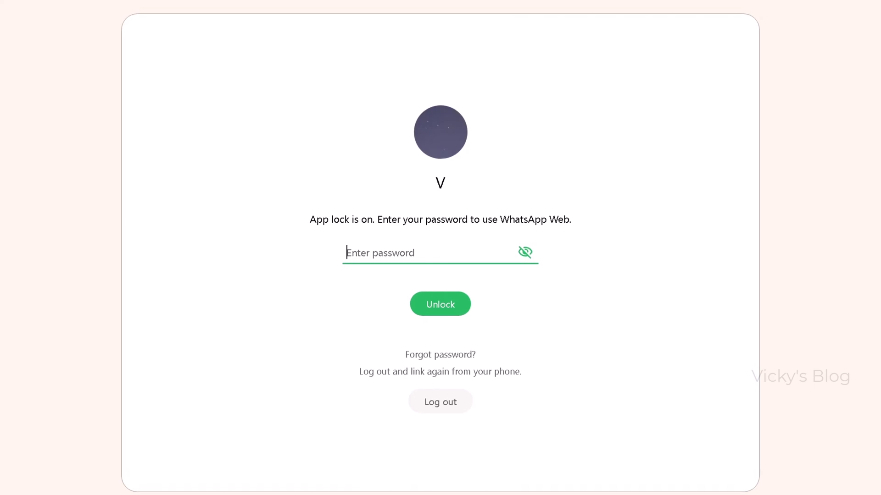
text(*******)
text(*)
Unlock WhatsApp Web with the correct password after an incorrect first attempt
click(447, 303)
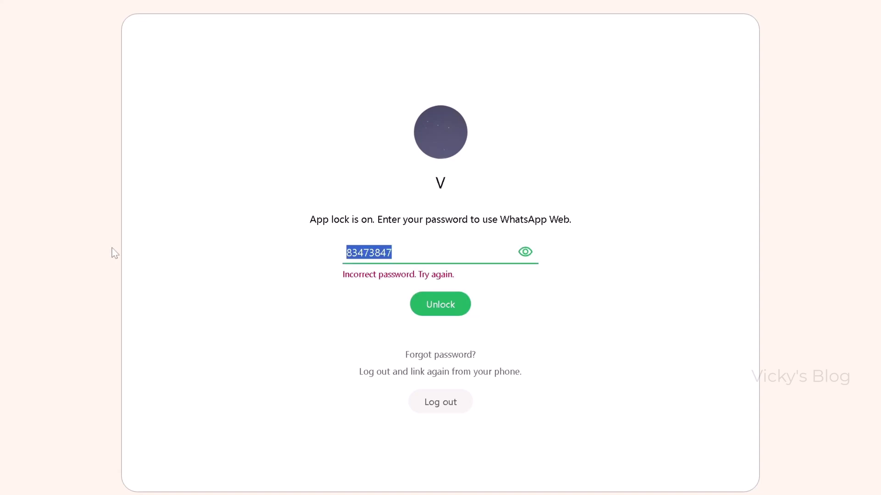
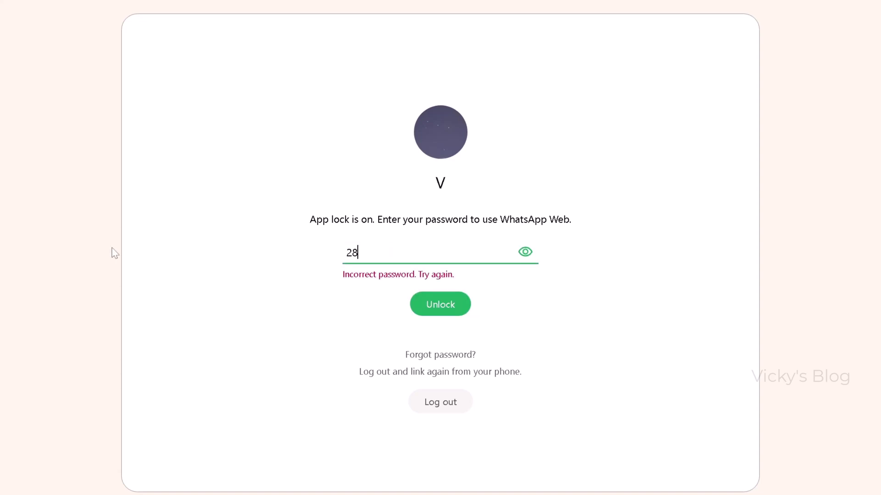
click(451, 305)
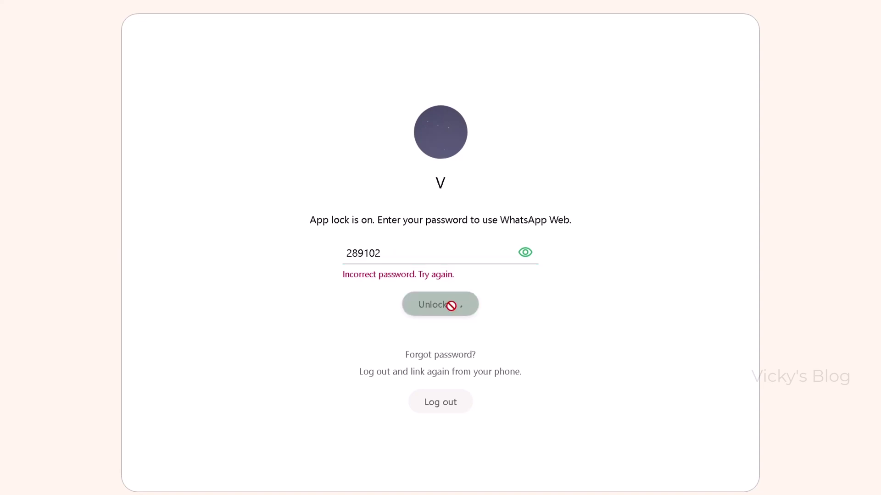
click(526, 254)
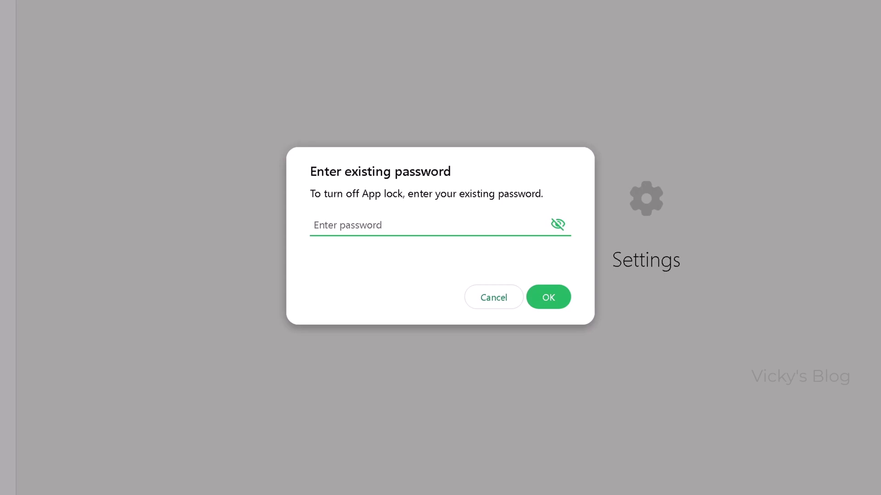
text(••••••)
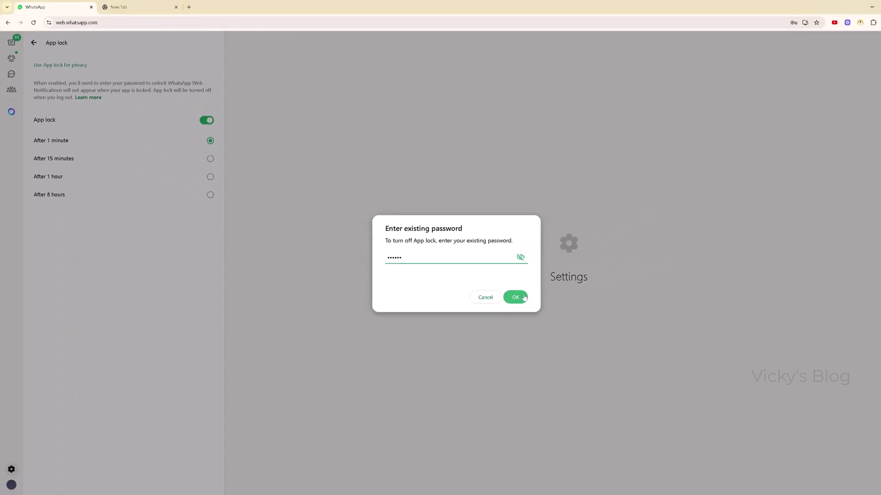
Confirm the existing password in the prompt to switch App lock off
click(524, 298)
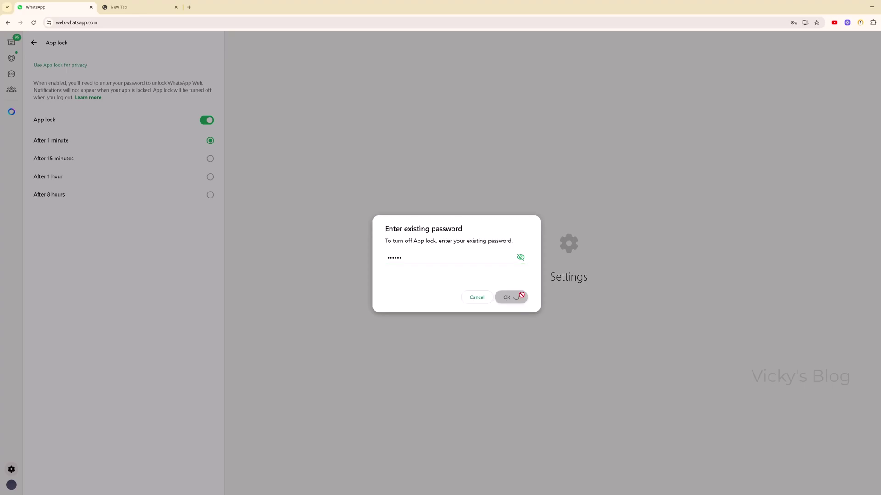